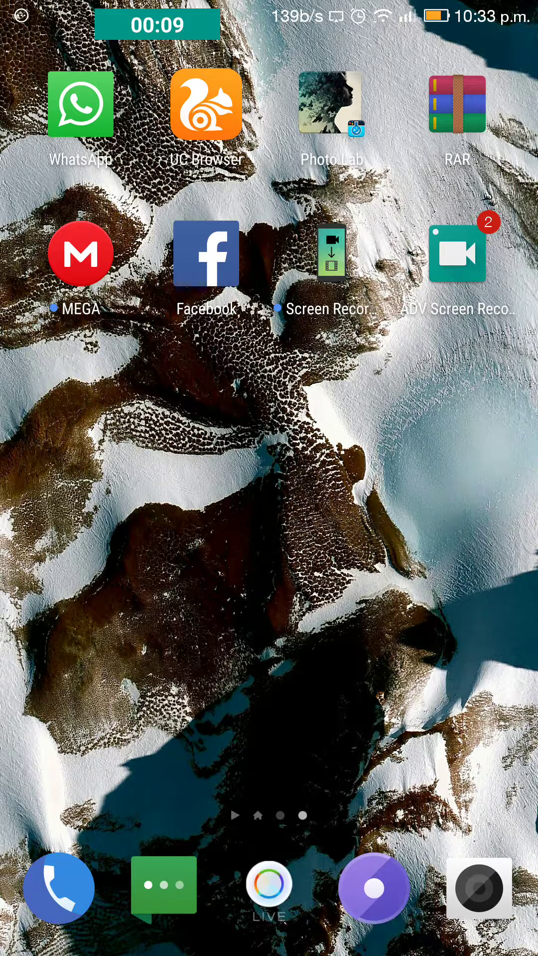
# - Swipe the home screen sideways to the page with Phone Manager, PicsArt and System Tools
pyautogui.moveTo(149, 478); pyautogui.dragTo(419, 478)
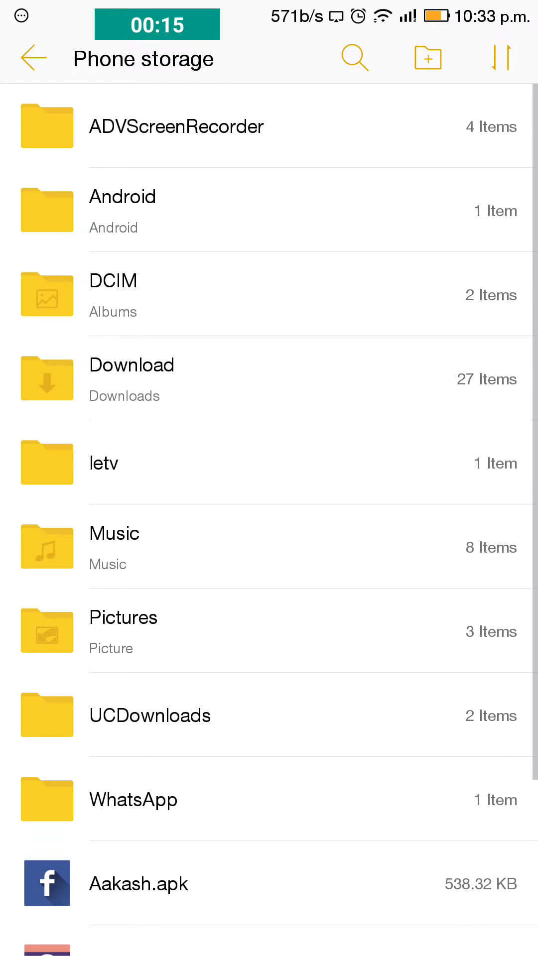
pyautogui.scroll(-3, 269, 523)
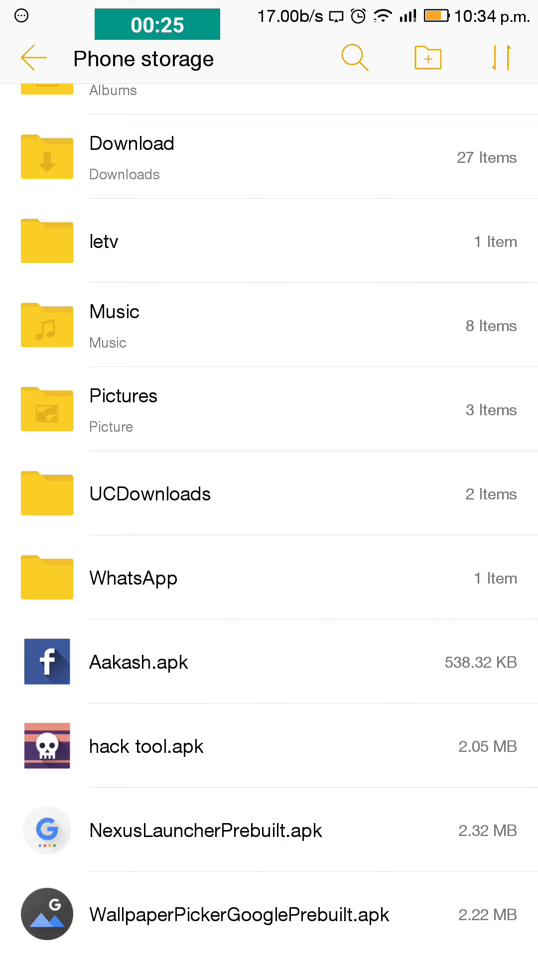
# - Install NexusLauncherPrebuilt.apk as Launcher3 and close the installer
pyautogui.click(205, 831)
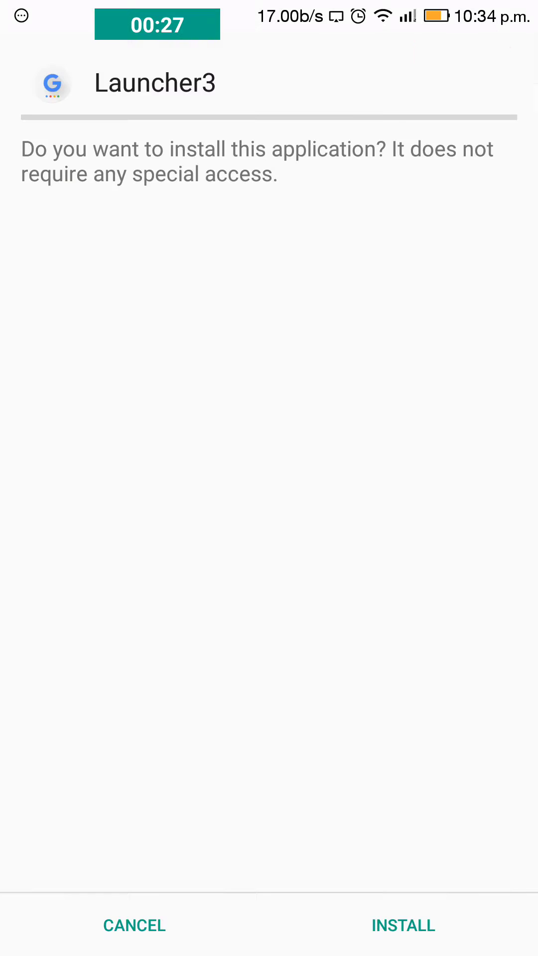
pyautogui.click(403, 925)
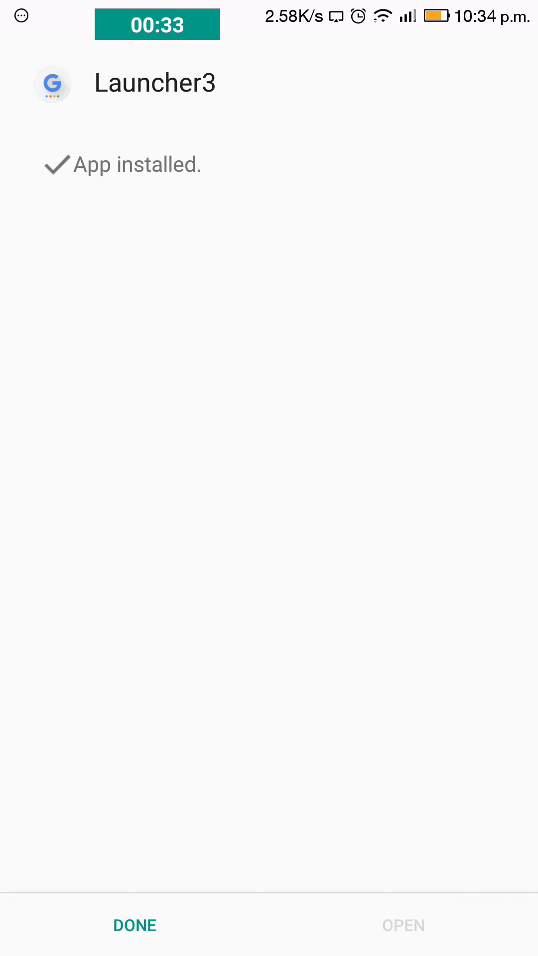
pyautogui.click(134, 925)
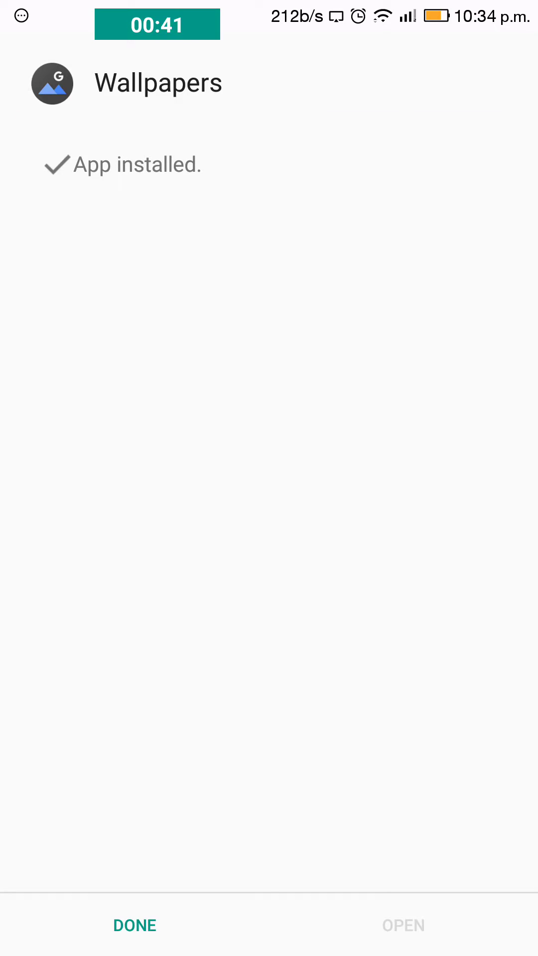
# - Finish the Wallpapers install, return home and open system Settings
pyautogui.click(134, 870)
pyautogui.press('Home')
pyautogui.click(456, 553)
pyautogui.scroll(-15, 269, 486)
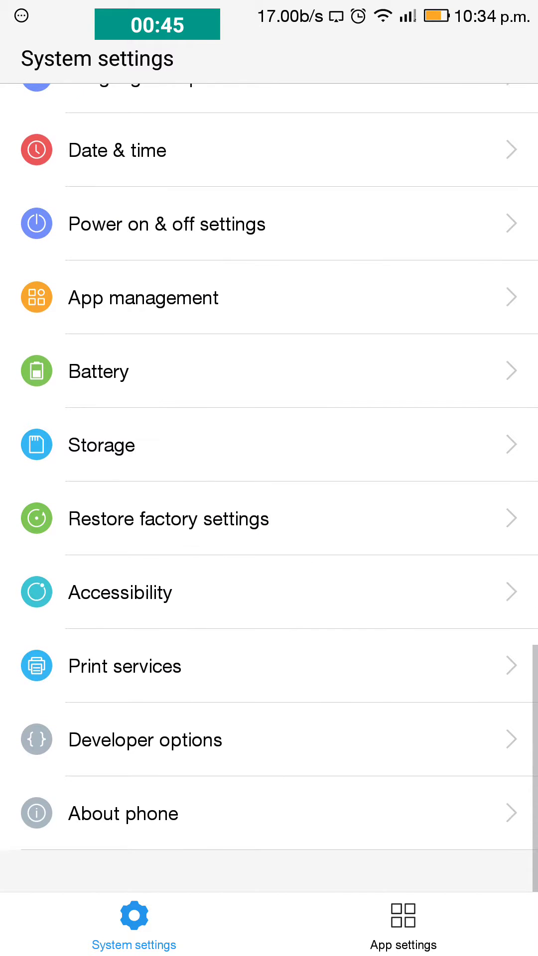
# - Select Launcher3 under App management > Default apps > Launcher, then return home
pyautogui.click(143, 298)
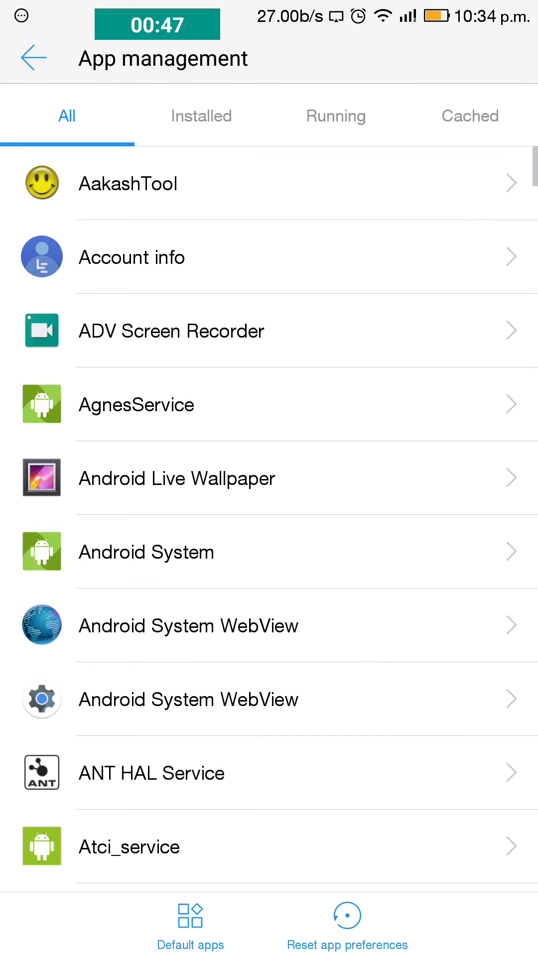
pyautogui.click(190, 926)
pyautogui.click(270, 121)
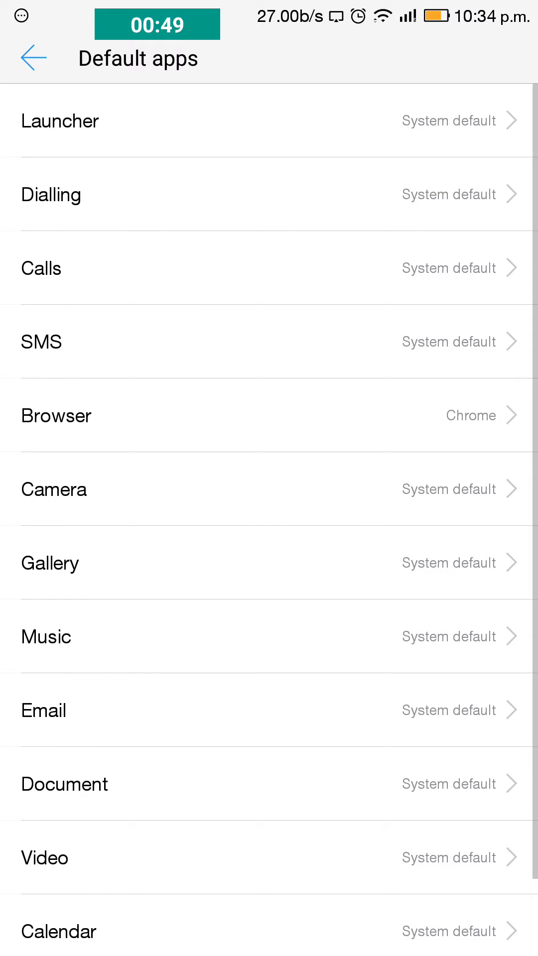
pyautogui.click(117, 194)
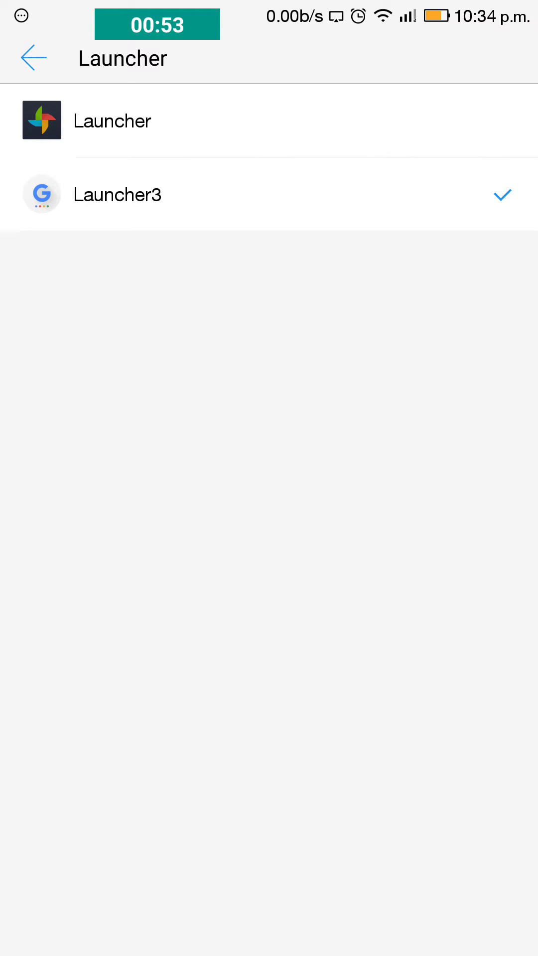
pyautogui.press('Home')
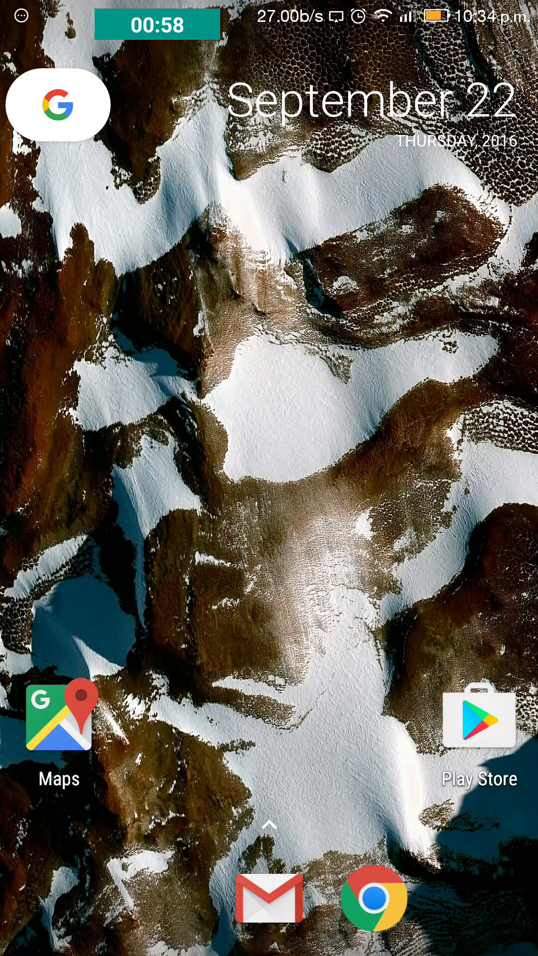
# - Browse the Nexus Launcher app drawer, then close it
pyautogui.moveTo(269, 822); pyautogui.dragTo(269, 374)
pyautogui.moveTo(269, 224); pyautogui.dragTo(269, 673)
pyautogui.moveTo(270, 821); pyautogui.dragTo(269, 374)
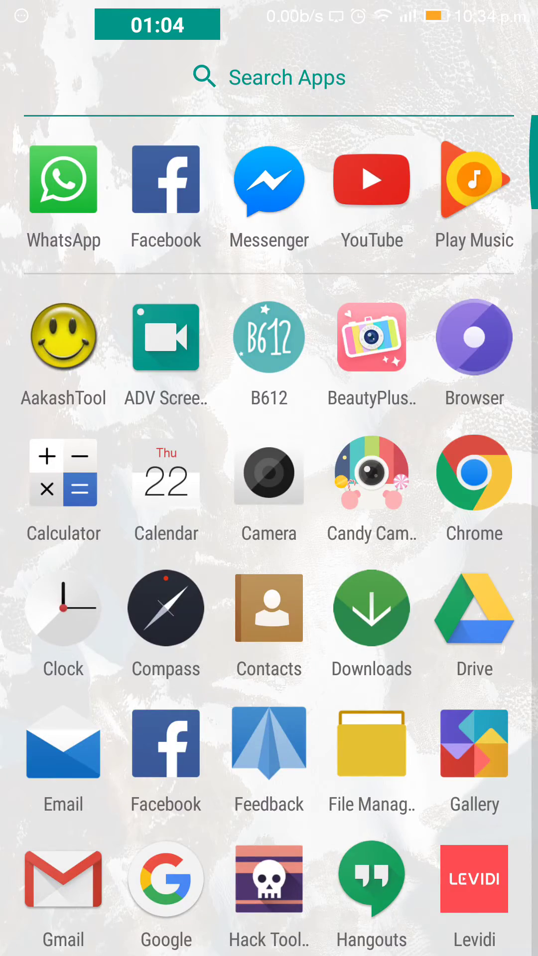
pyautogui.press('Escape')
# - Open Wallpapers from the home screen options, close it, then pull down notifications
pyautogui.click(270, 478)
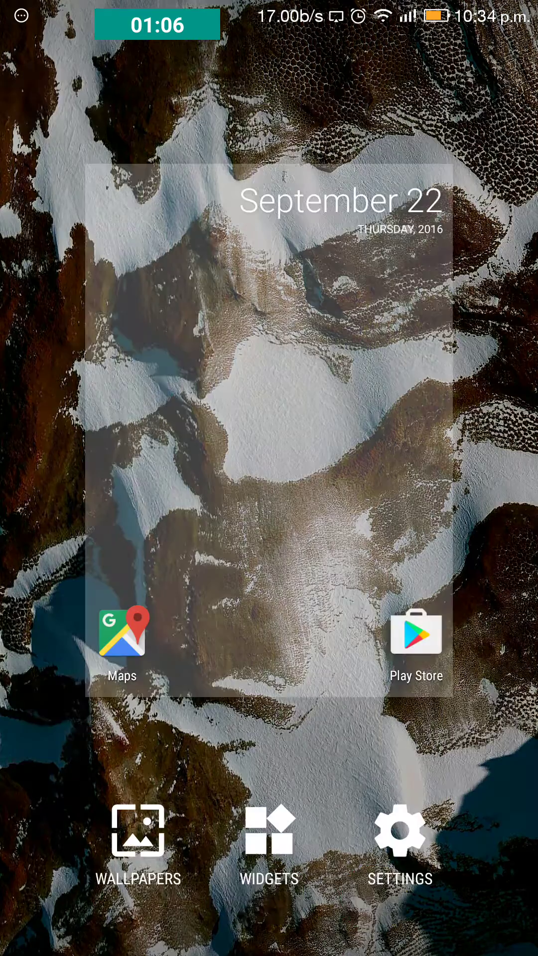
pyautogui.click(136, 830)
pyautogui.scroll(-3, 269, 523)
pyautogui.scroll(-5, 269, 523)
pyautogui.scroll(10, 269, 523)
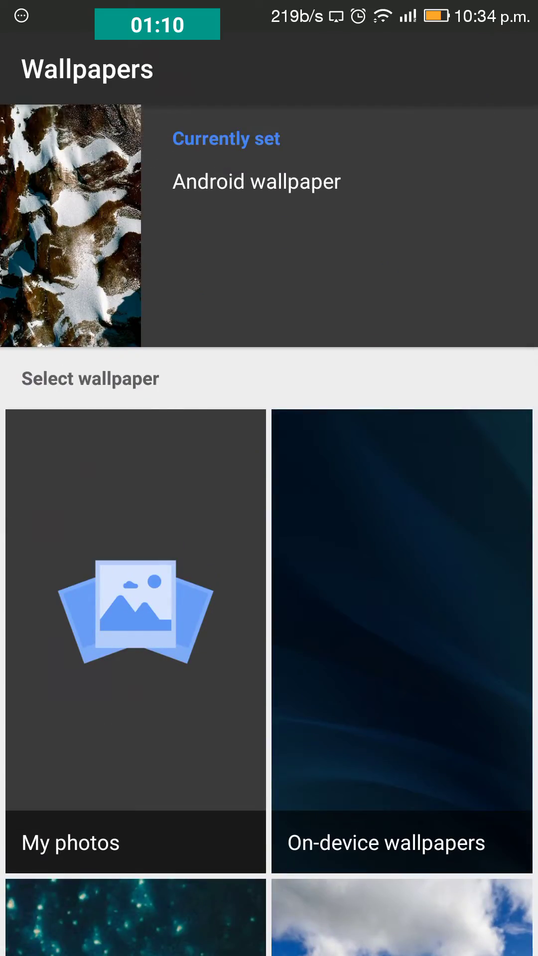
pyautogui.press('Escape')
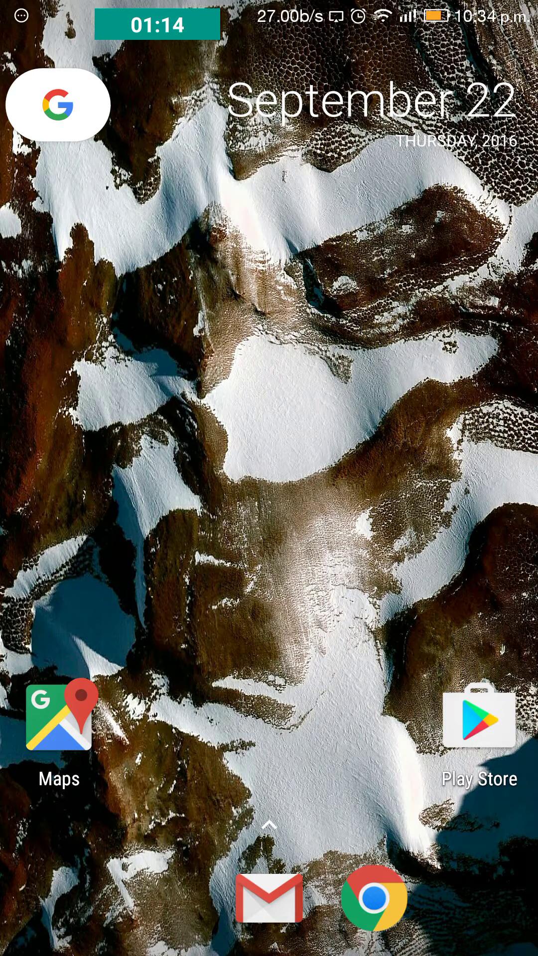
pyautogui.moveTo(270, 15); pyautogui.dragTo(268, 523)
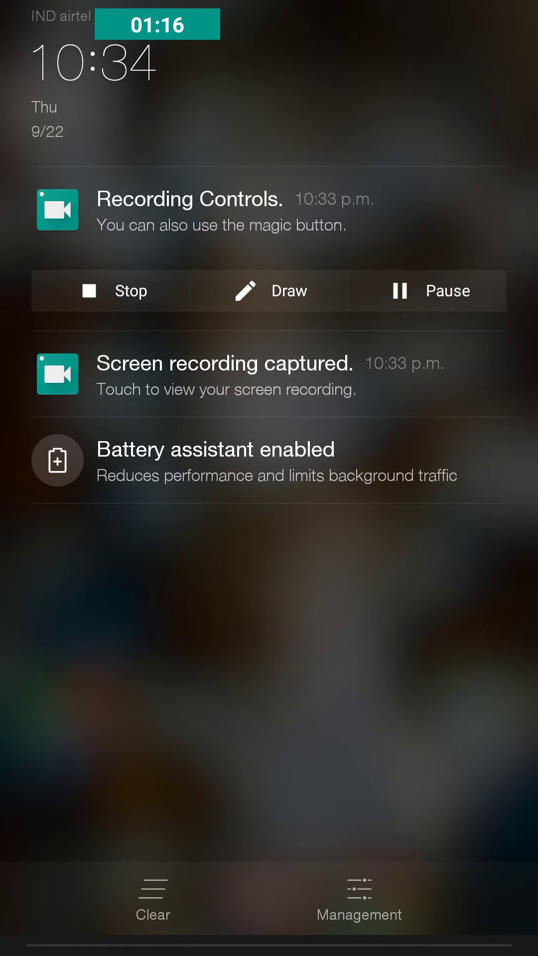